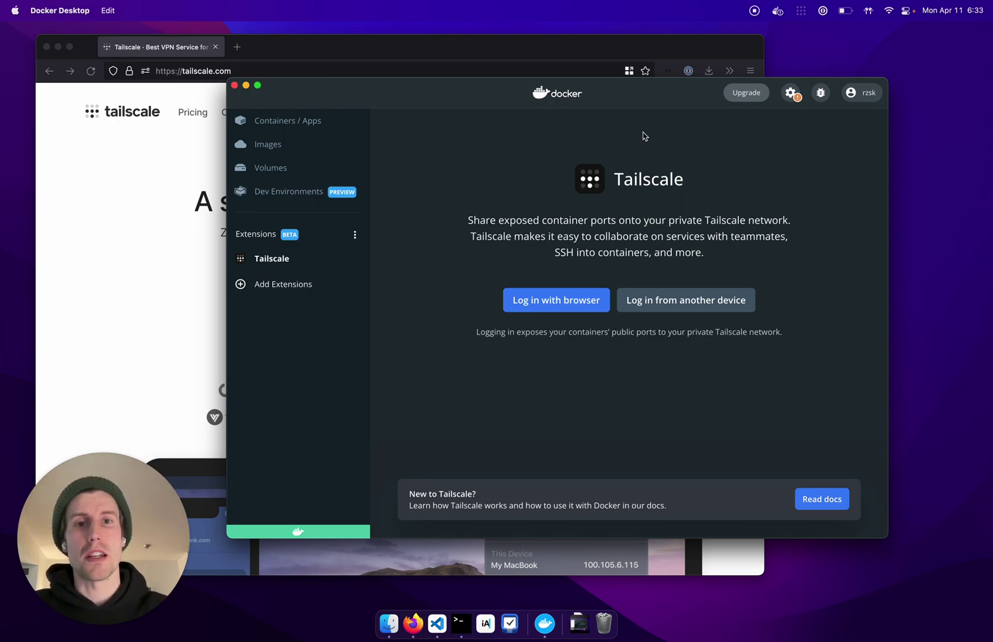
- Go back to Docker Desktop's Tailscale extension and start its browser login, opening Tailscale's sign-in page
{"action": "left_click", "coordinate": [164, 392]}
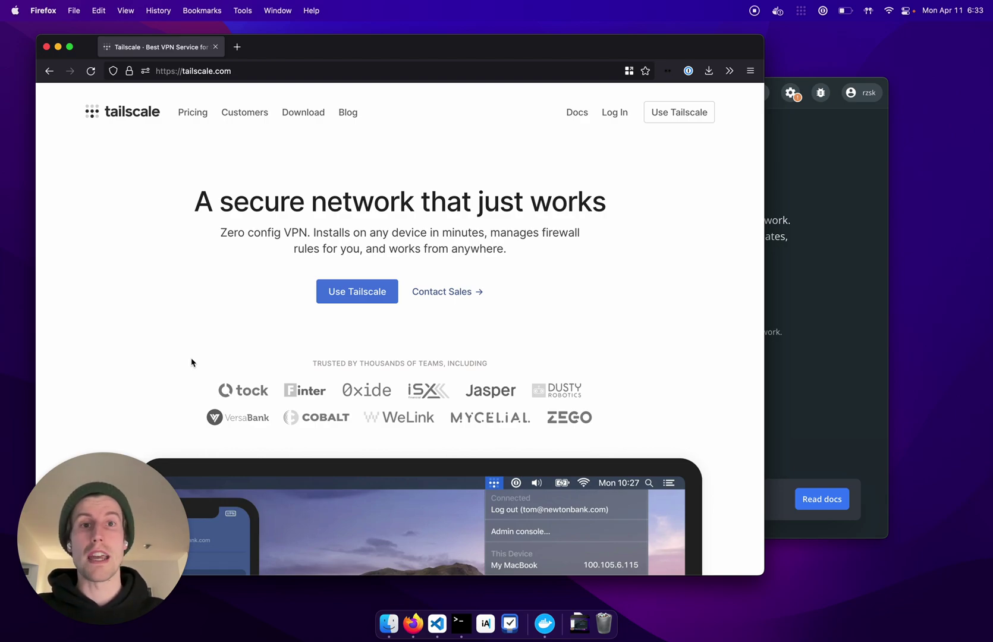
{"action": "left_click", "coordinate": [834, 325]}
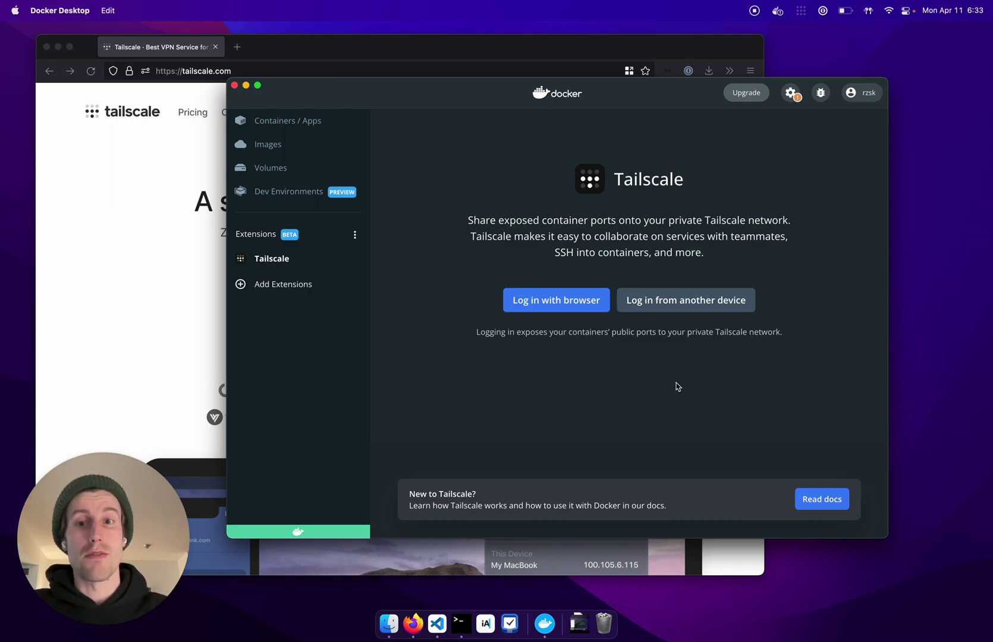
{"action": "left_click", "coordinate": [325, 293]}
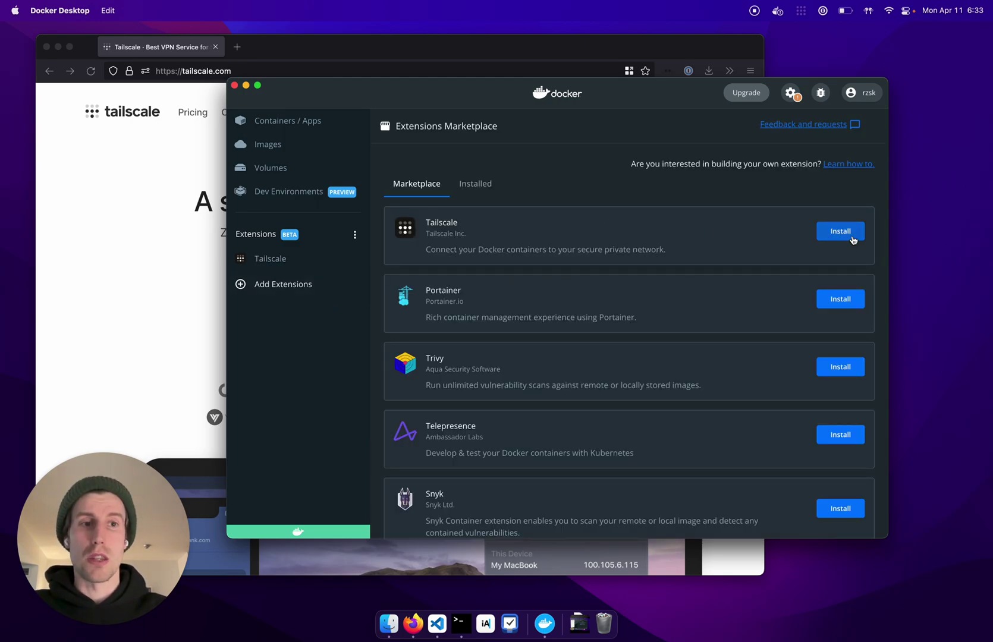
{"action": "left_click", "coordinate": [295, 265]}
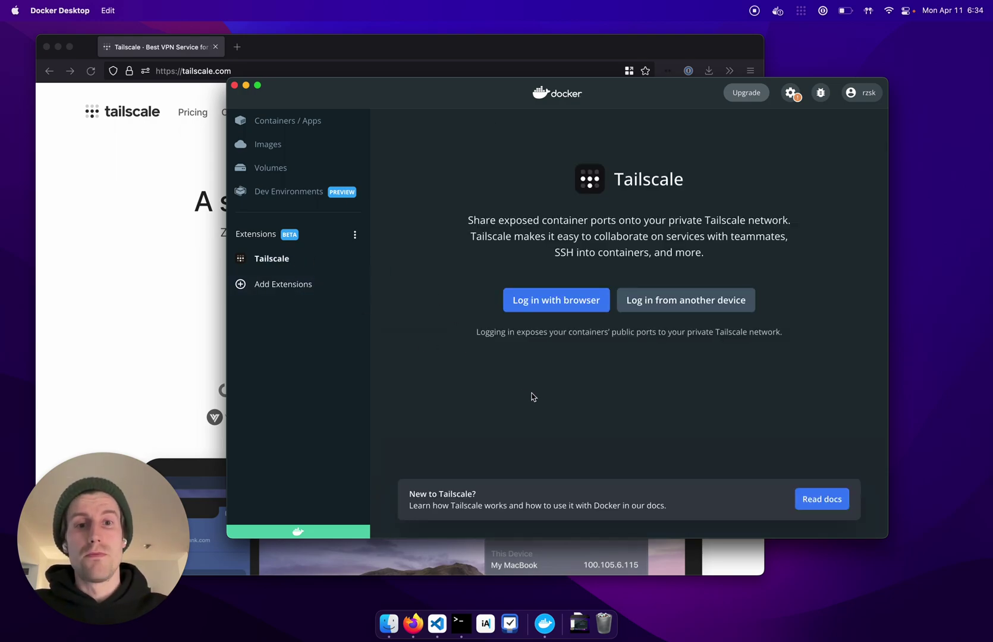
{"action": "left_click", "coordinate": [569, 311]}
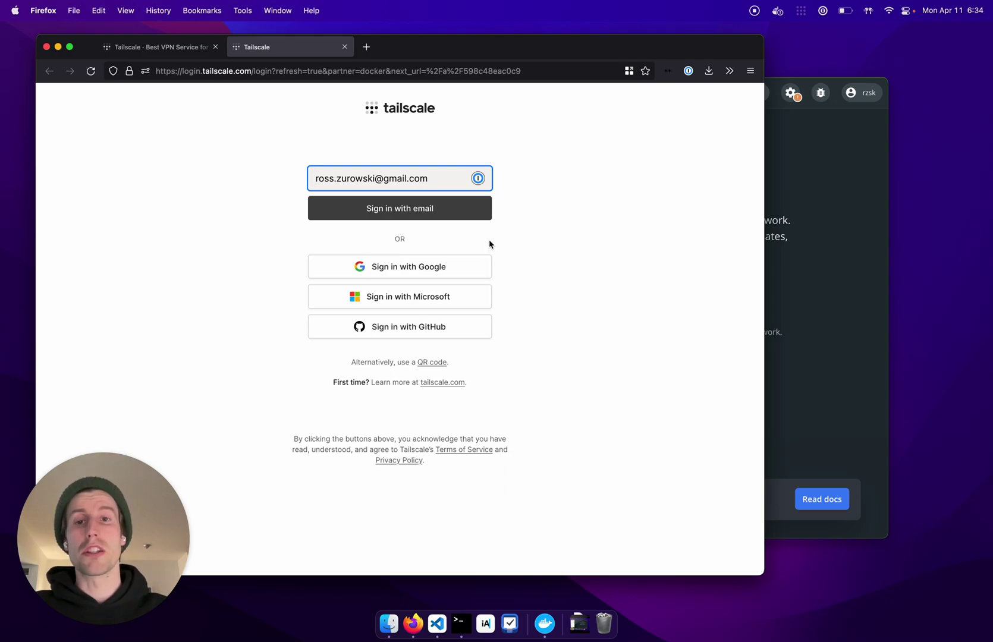
- Sign in to Tailscale with email and pick the Google account to authorize the extension
{"action": "left_click", "coordinate": [428, 211]}
{"action": "left_click", "coordinate": [403, 304]}
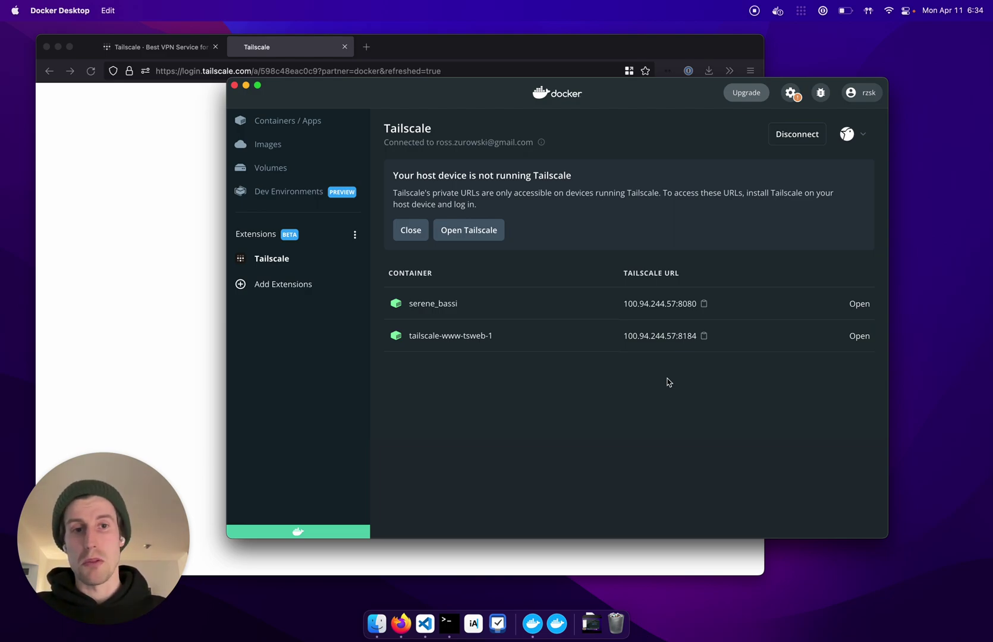
- Copy the first container's URL and load 100.94.244.57:8080 in a new Firefox tab
{"action": "left_click", "coordinate": [658, 303]}
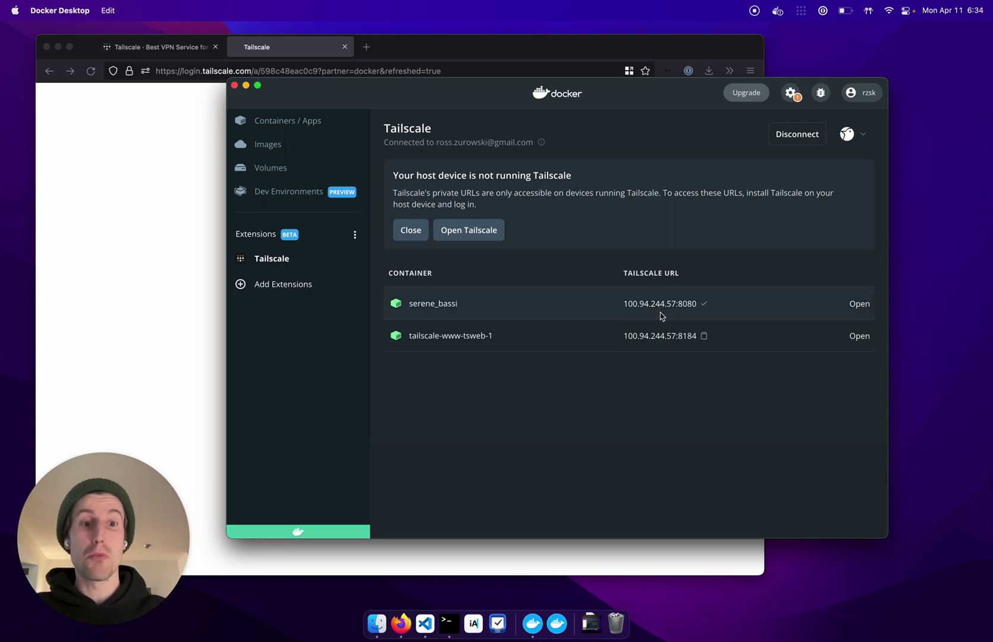
{"action": "left_click", "coordinate": [141, 338]}
{"action": "key", "text": "super+t"}
{"action": "key", "text": "super+v"}
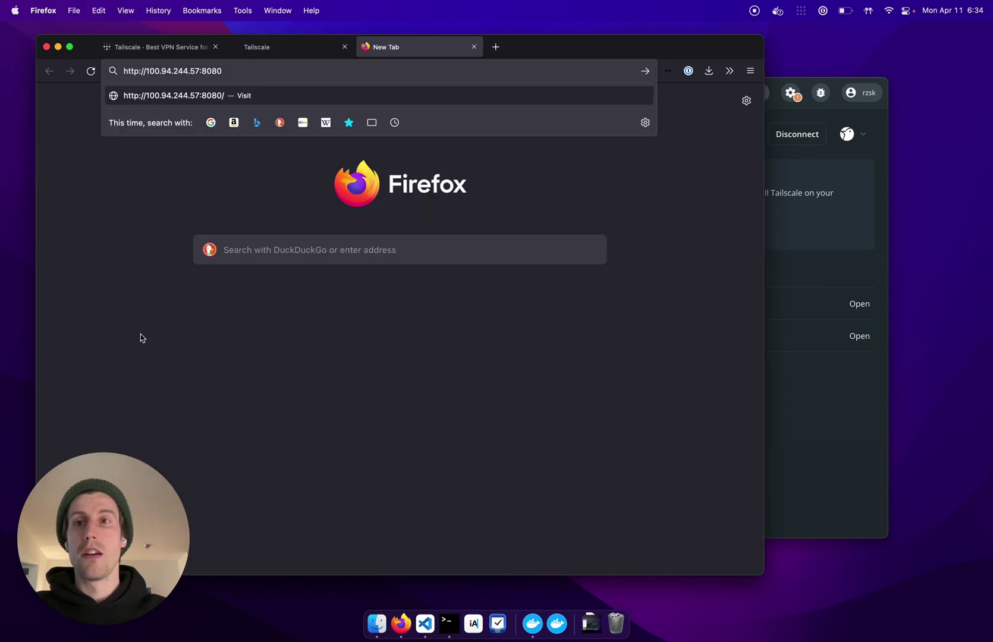
{"action": "key", "text": "Return"}
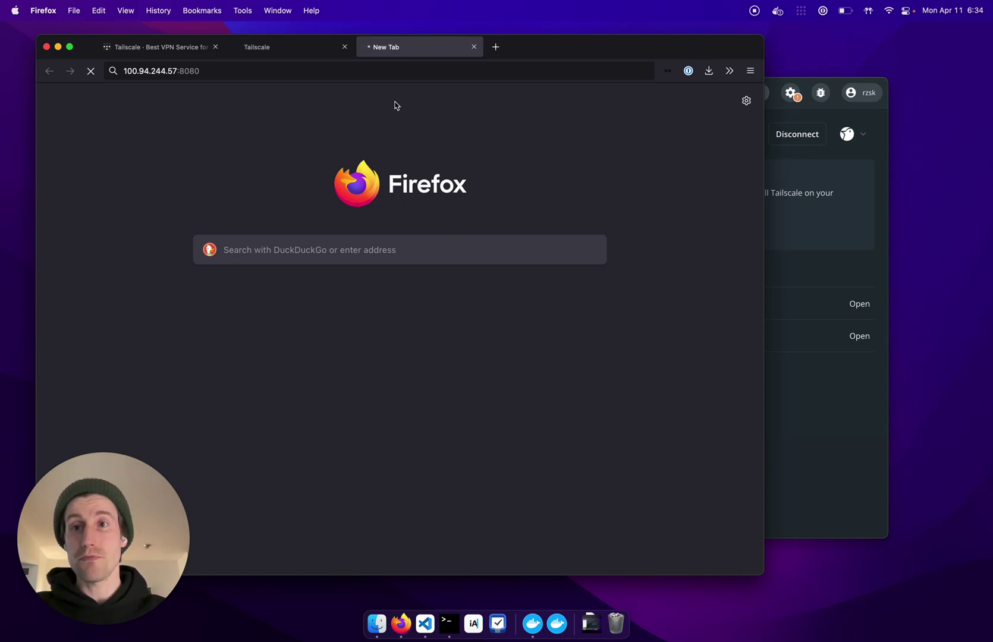
{"action": "left_click", "coordinate": [811, 472]}
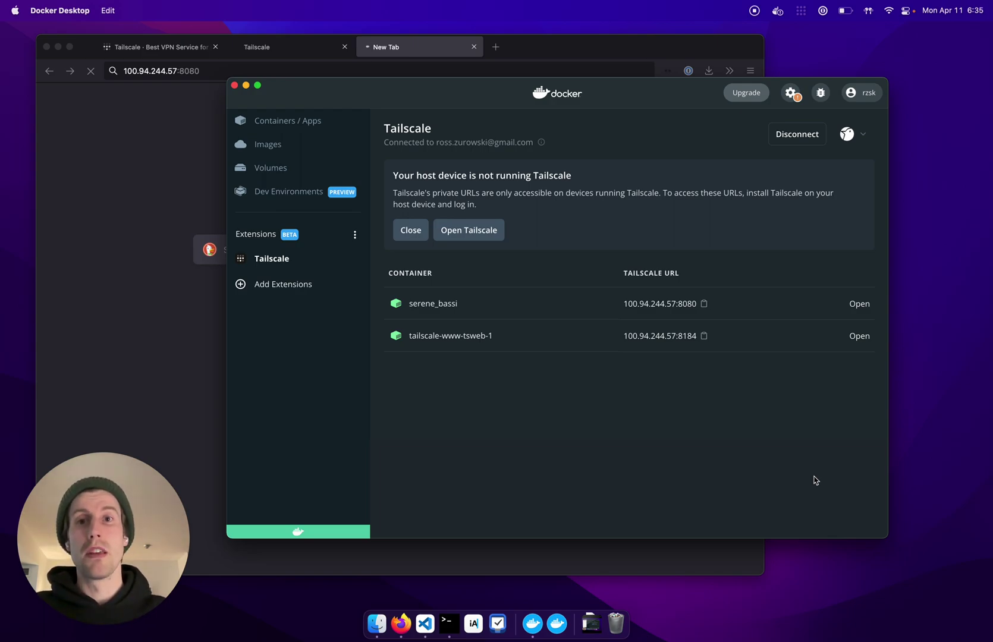
- Connect this Mac to Tailscale from the menu bar and reload 100.94.244.57:8080 to show 'Hello from Docker, world!'
{"action": "left_click", "coordinate": [802, 11]}
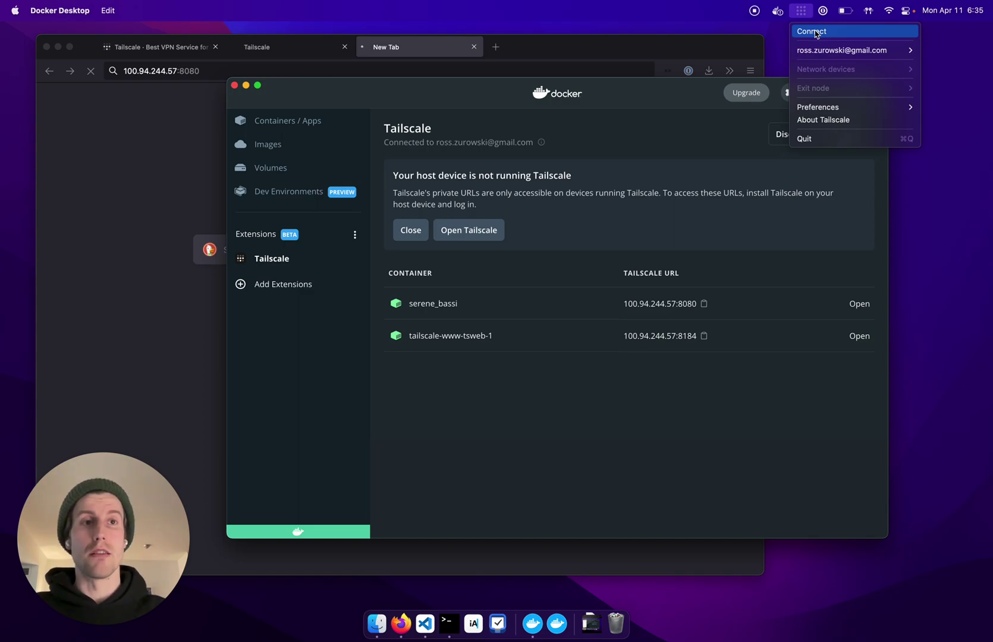
{"action": "left_click", "coordinate": [815, 34]}
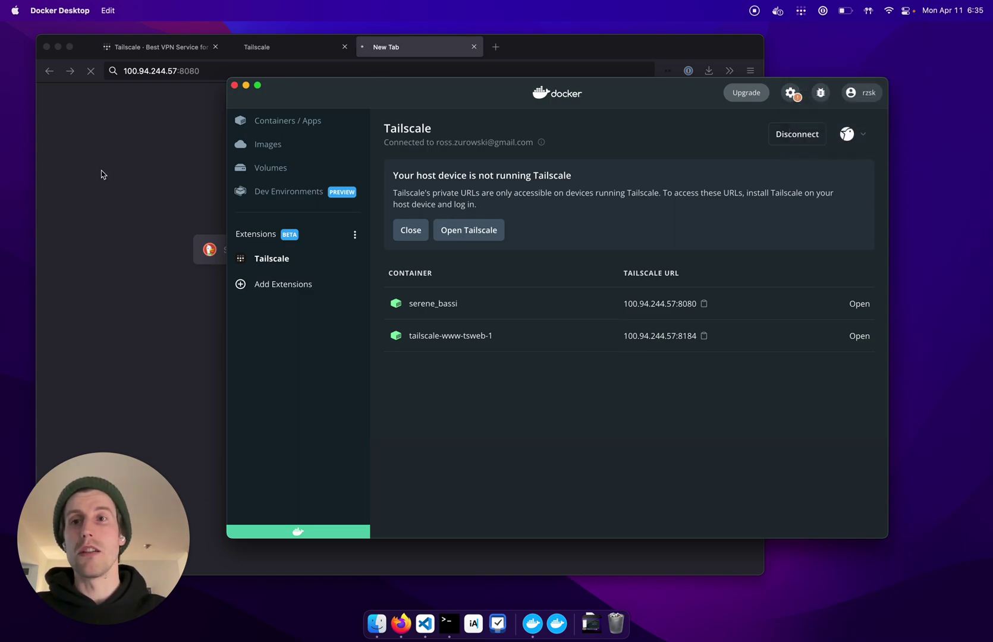
{"action": "left_click", "coordinate": [100, 174]}
{"action": "key", "text": "Down"}
{"action": "key", "text": "Return"}
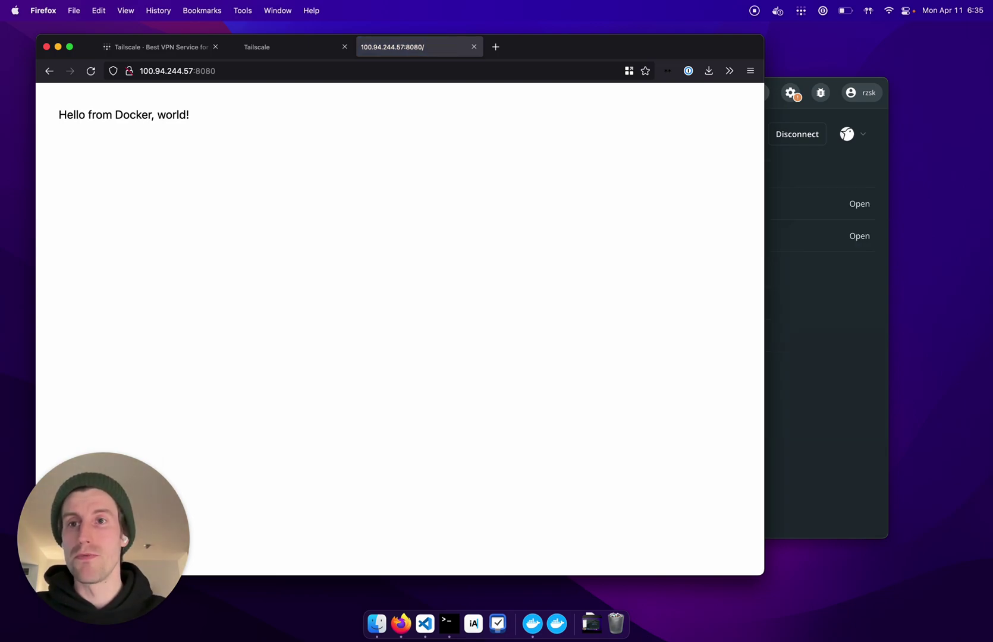
{"action": "left_click", "coordinate": [803, 299]}
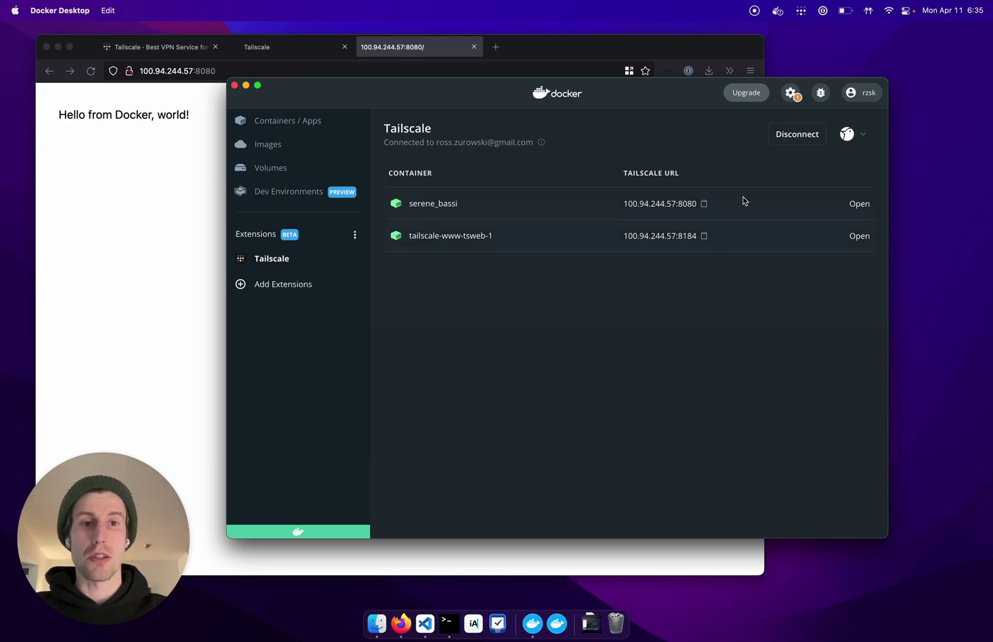
{"action": "left_click", "coordinate": [852, 134]}
- Enable MagicDNS in the admin console's DNS settings, then check the extension's tibor-docker-desktop URLs
{"action": "left_click", "coordinate": [812, 221]}
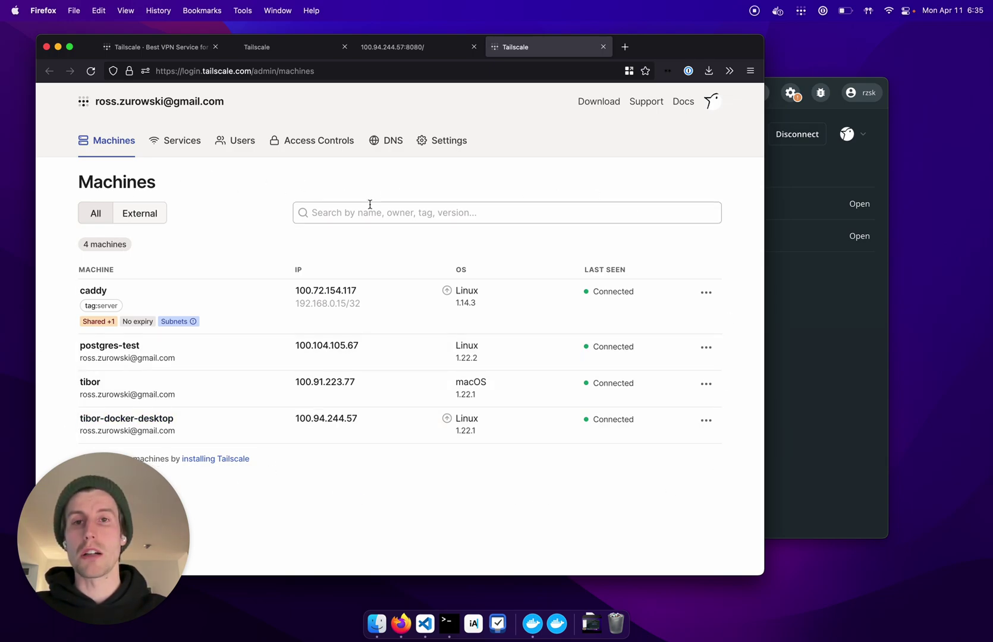
{"action": "left_click", "coordinate": [386, 143]}
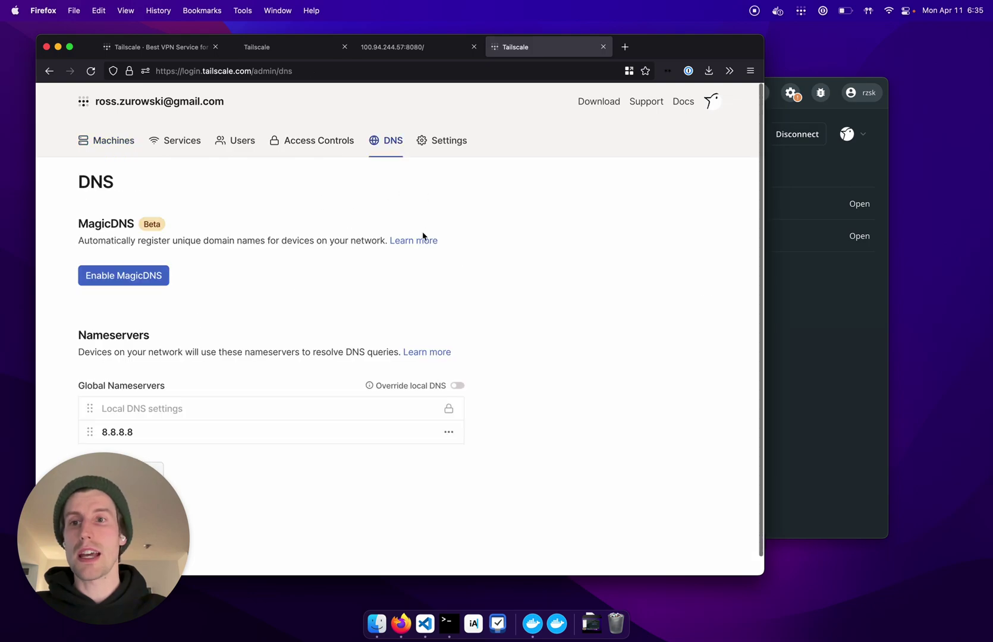
{"action": "left_click", "coordinate": [156, 282]}
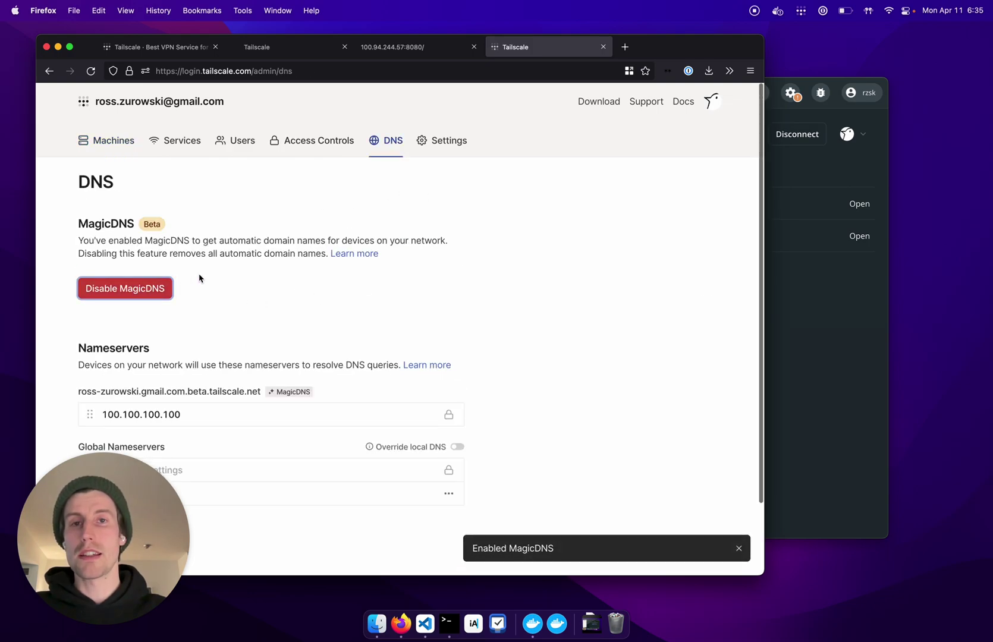
{"action": "left_click", "coordinate": [798, 360]}
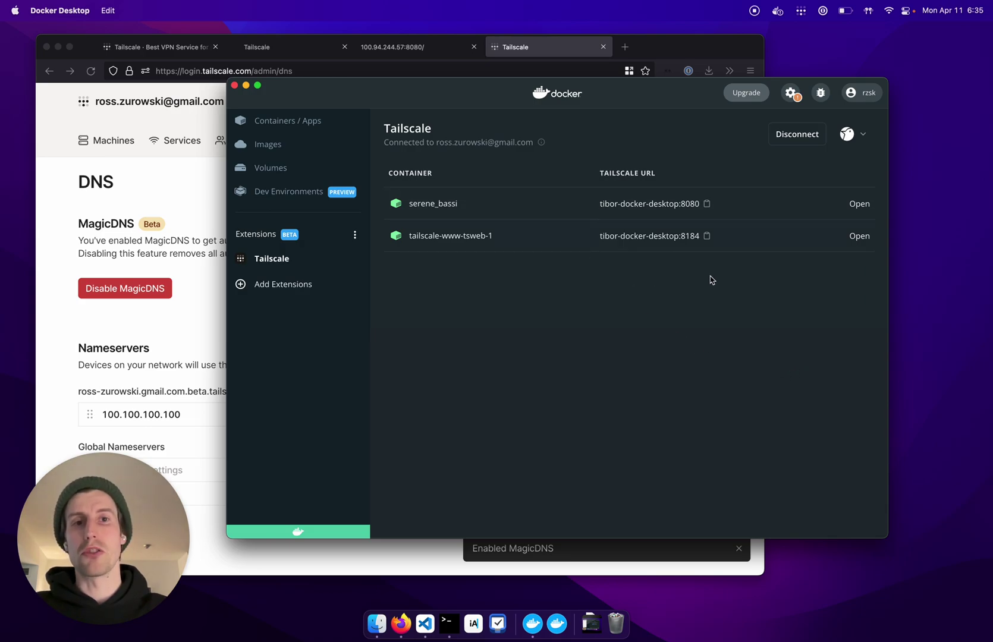
- Copy serene_bassi's URL tibor-docker-desktop:8080 and load it in the demo page's Firefox tab
{"action": "left_click", "coordinate": [657, 204]}
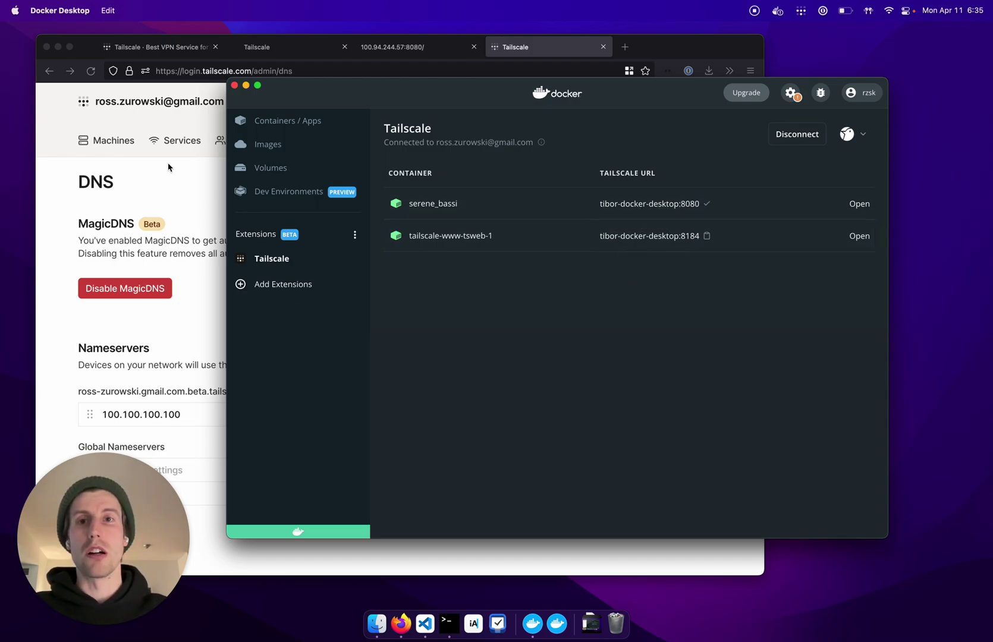
{"action": "left_click", "coordinate": [419, 47]}
{"action": "key", "text": "super+l"}
{"action": "key", "text": "super+v"}
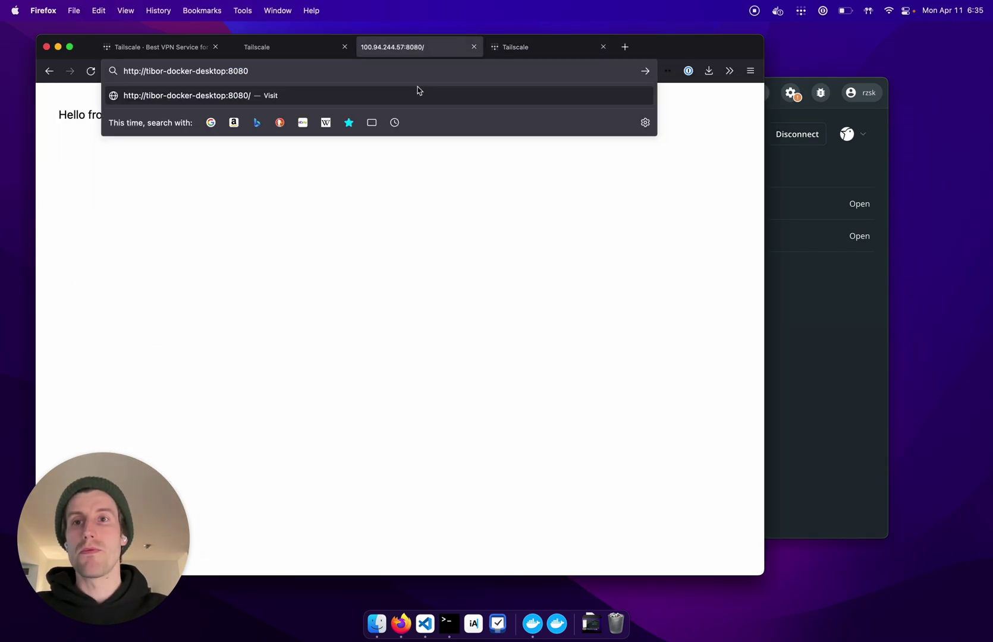
{"action": "key", "text": "Return"}
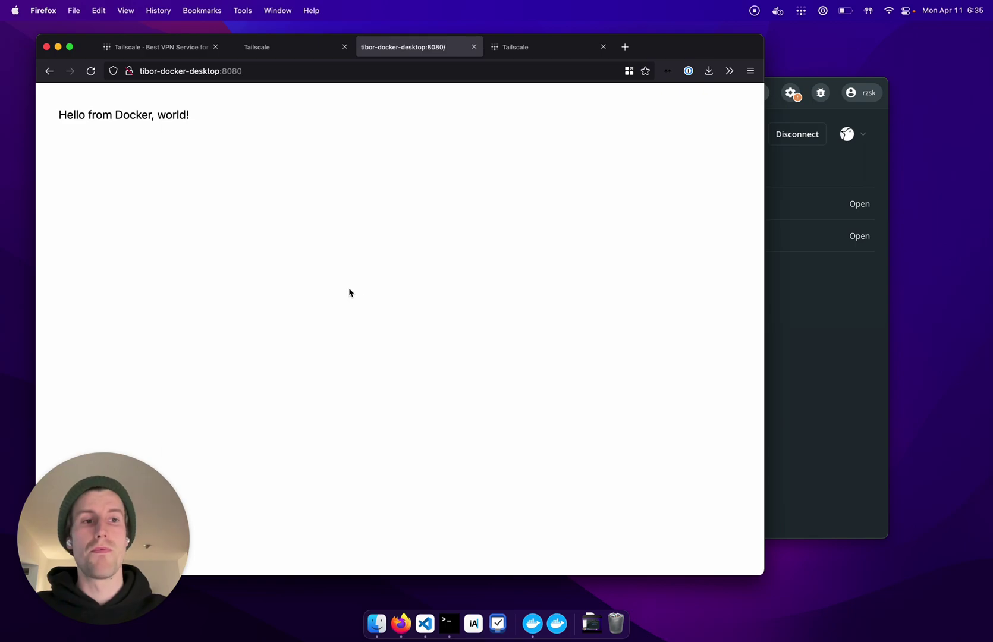
{"action": "left_click", "coordinate": [816, 349]}
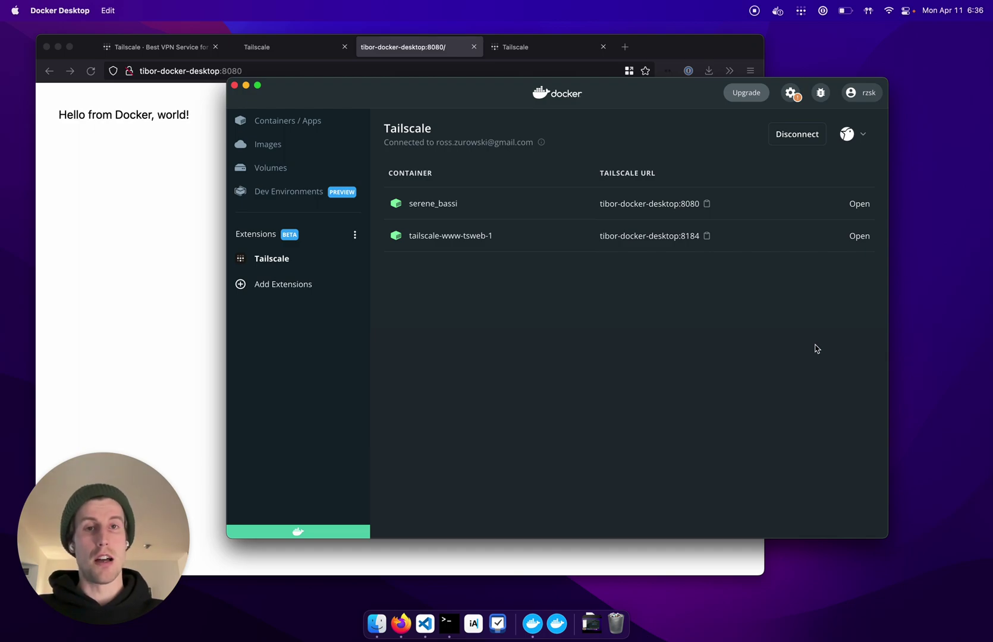
- Open Tailscale docs from the extension's avatar menu to view the Docker Desktop guide
{"action": "left_click", "coordinate": [849, 135]}
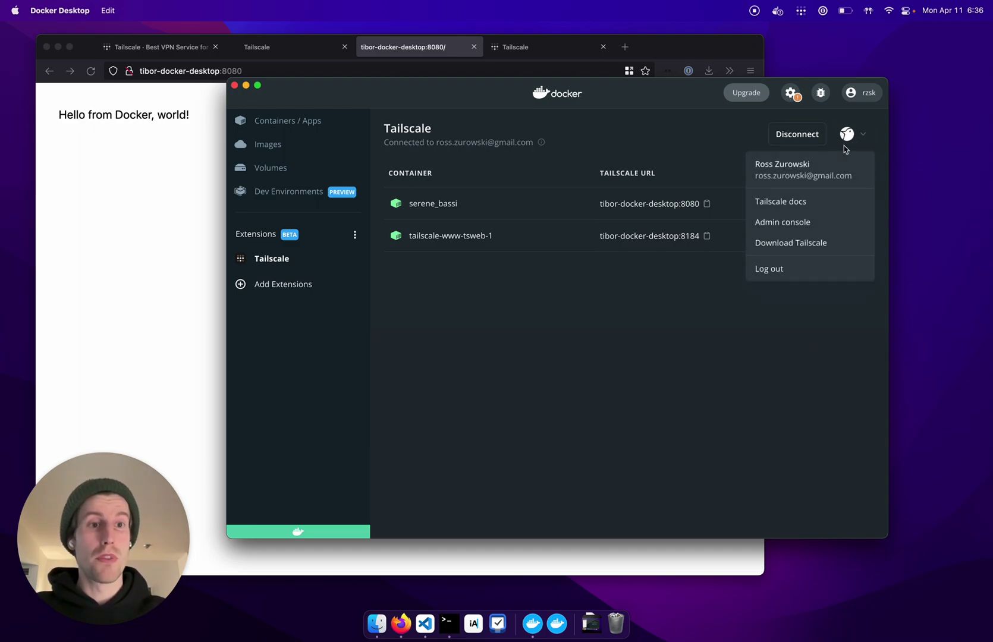
{"action": "left_click", "coordinate": [779, 200]}
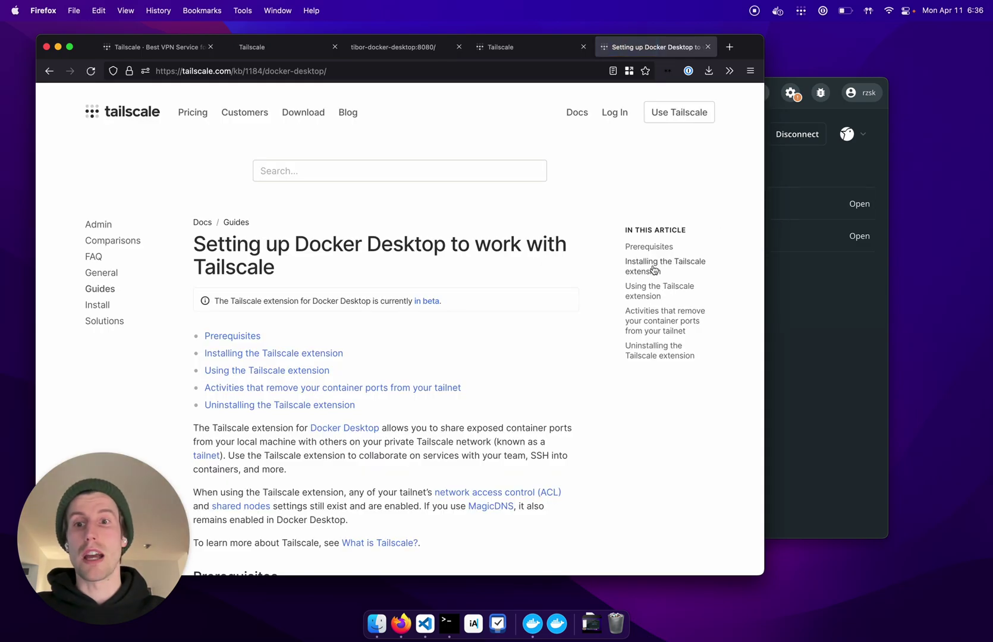